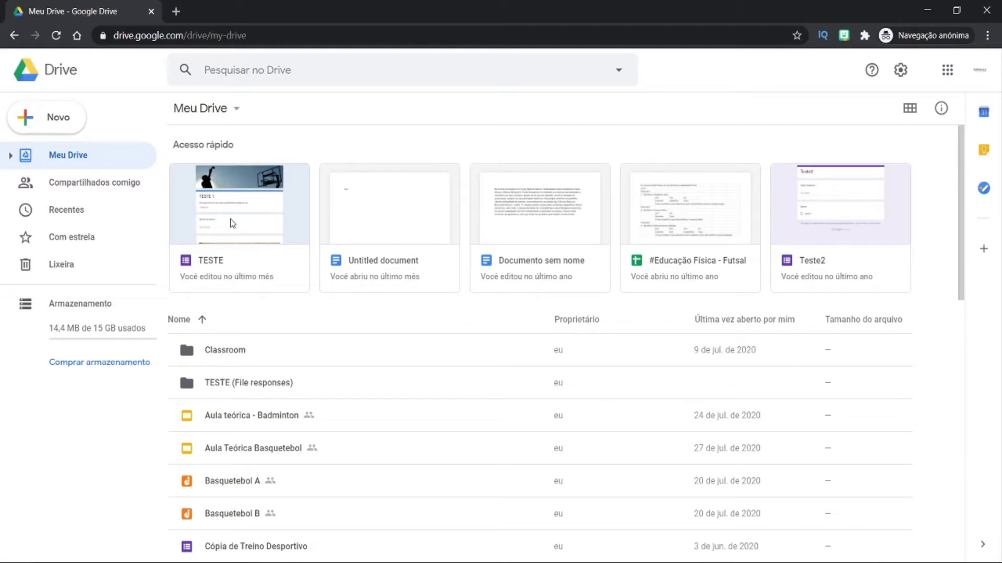
Open the TESTE form and add a Data question at its end reading "Quando terão início os Jogos Olímpicos de Tóquio 2020?"
{"action": "left_click", "coordinate": [232, 224]}
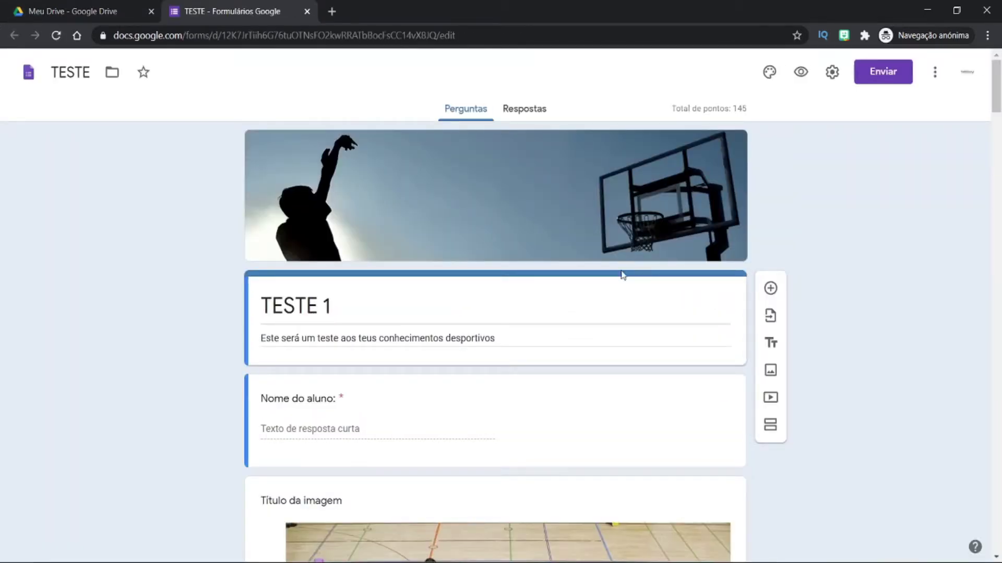
{"action": "scroll", "coordinate": [622, 275], "scroll_direction": "down", "scroll_amount": 20}
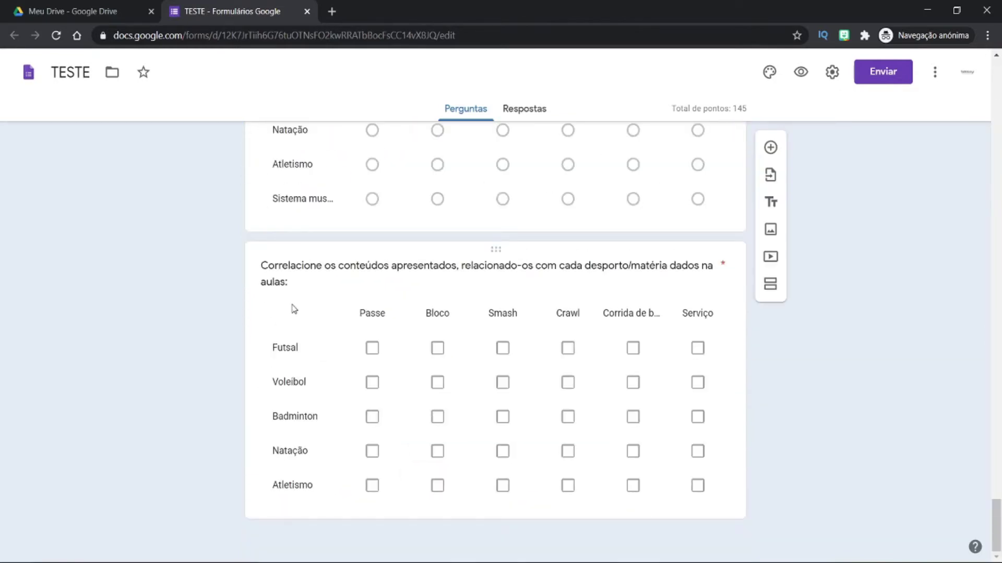
{"action": "left_click", "coordinate": [294, 309]}
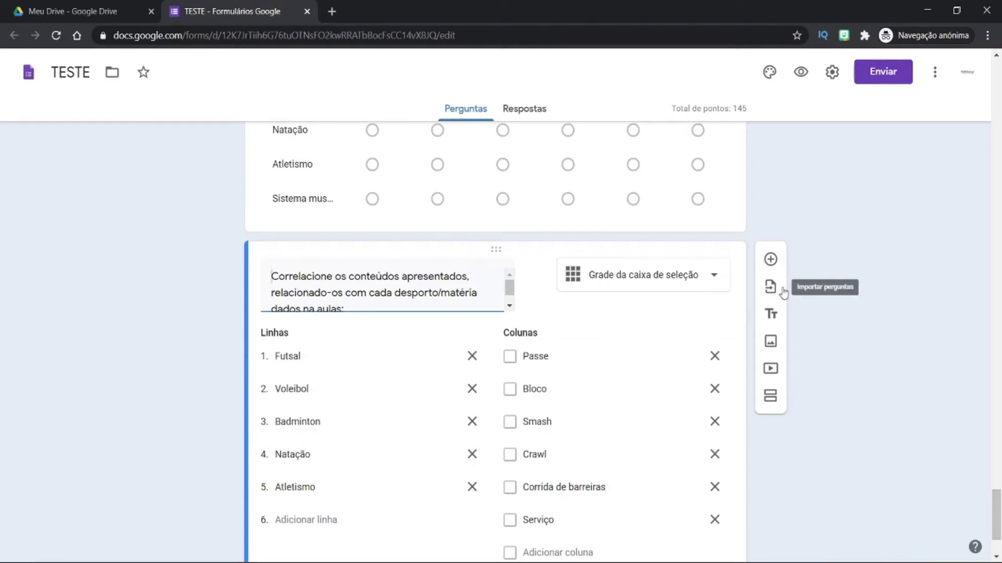
{"action": "left_click", "coordinate": [771, 259]}
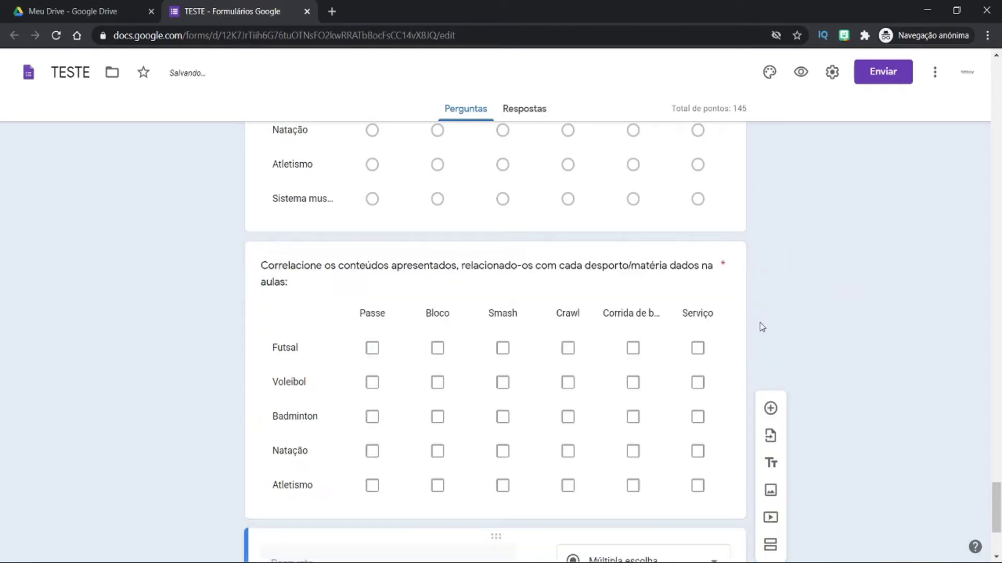
{"action": "left_click", "coordinate": [715, 371]}
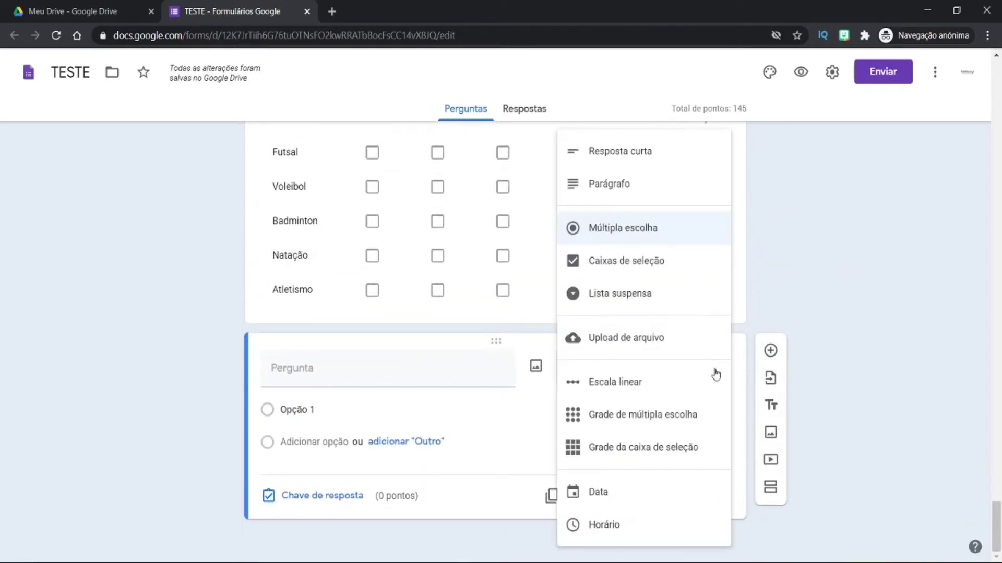
{"action": "left_click", "coordinate": [603, 497]}
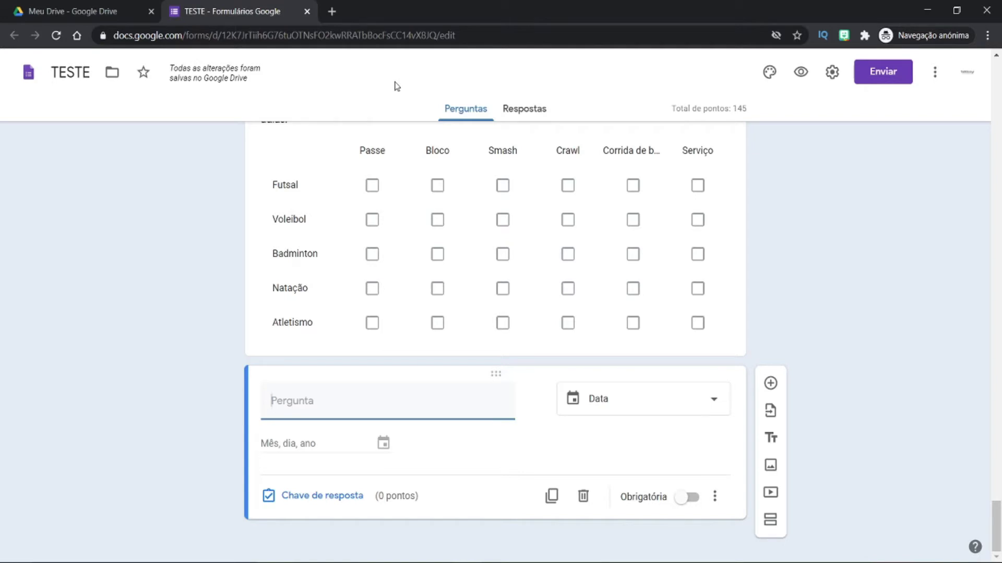
{"action": "type", "text": "Quando terão"}
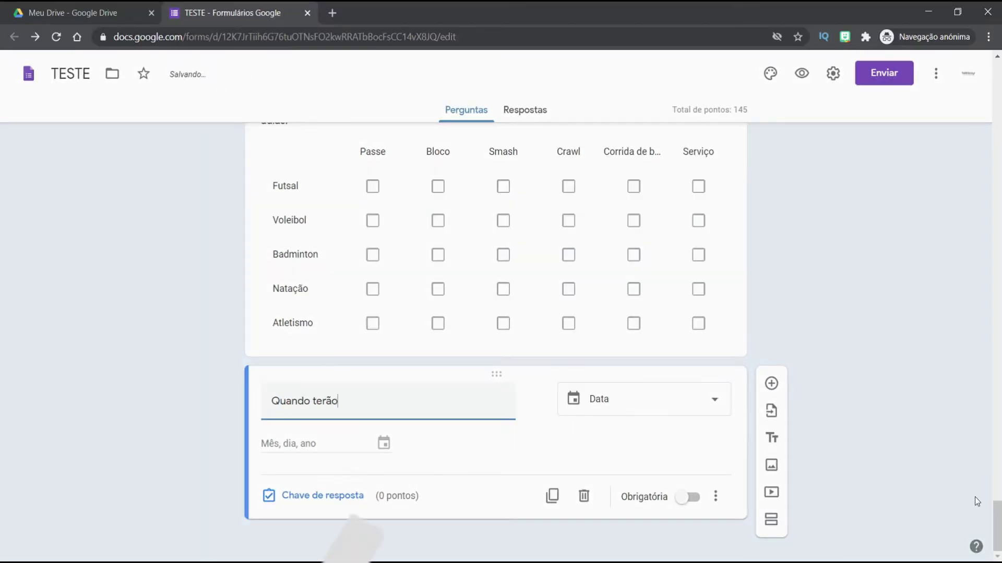
{"action": "type", "text": " inicio os Jogos Olímpicos de Tóquio 2020?"}
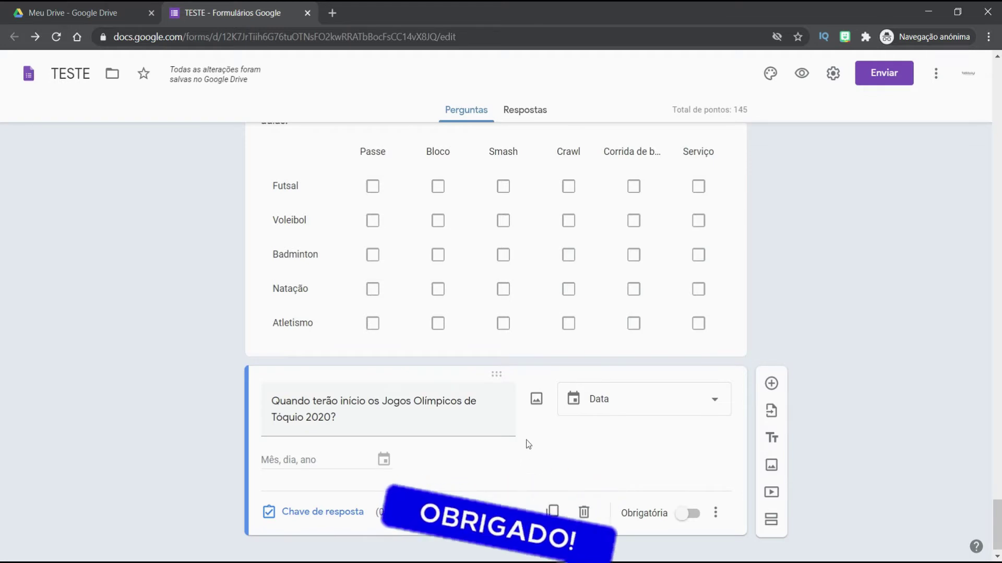
Search Google images for "Tokio 2020" and insert the blue checkered emblem with the Olympic rings into the question
{"action": "left_click", "coordinate": [536, 411]}
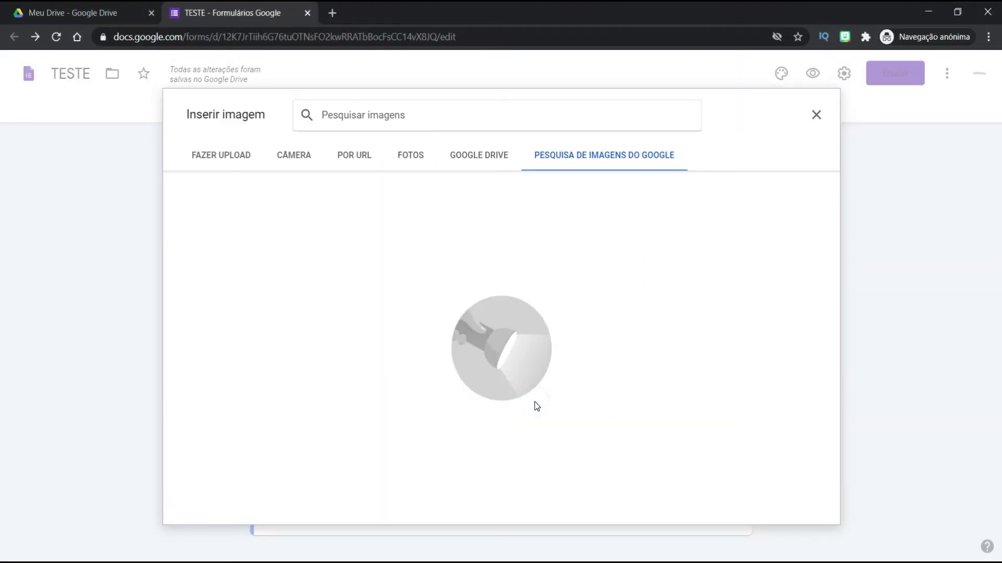
{"action": "left_click", "coordinate": [491, 122]}
{"action": "type", "text": "Tokio 2020"}
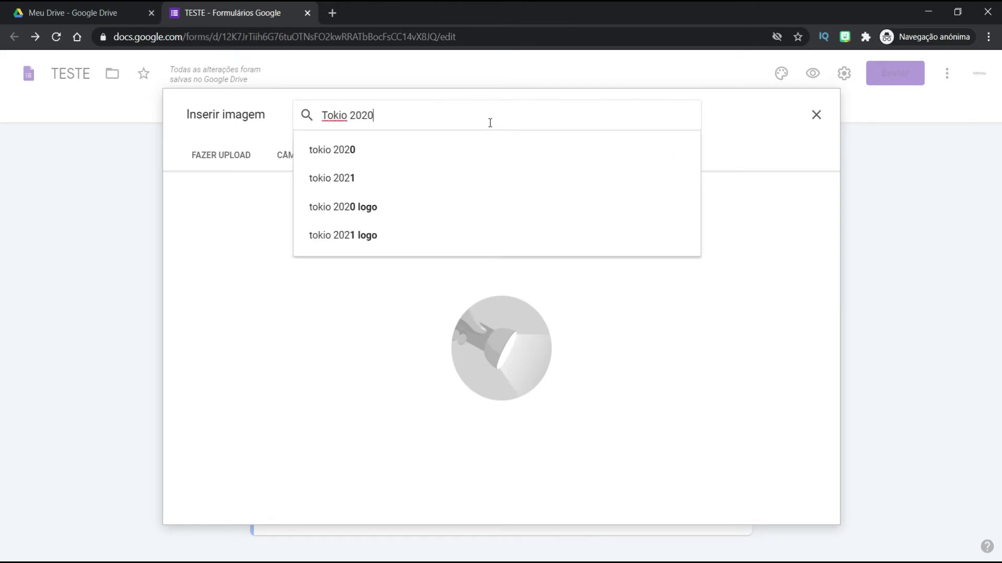
{"action": "key", "text": "Return"}
{"action": "left_click", "coordinate": [338, 225]}
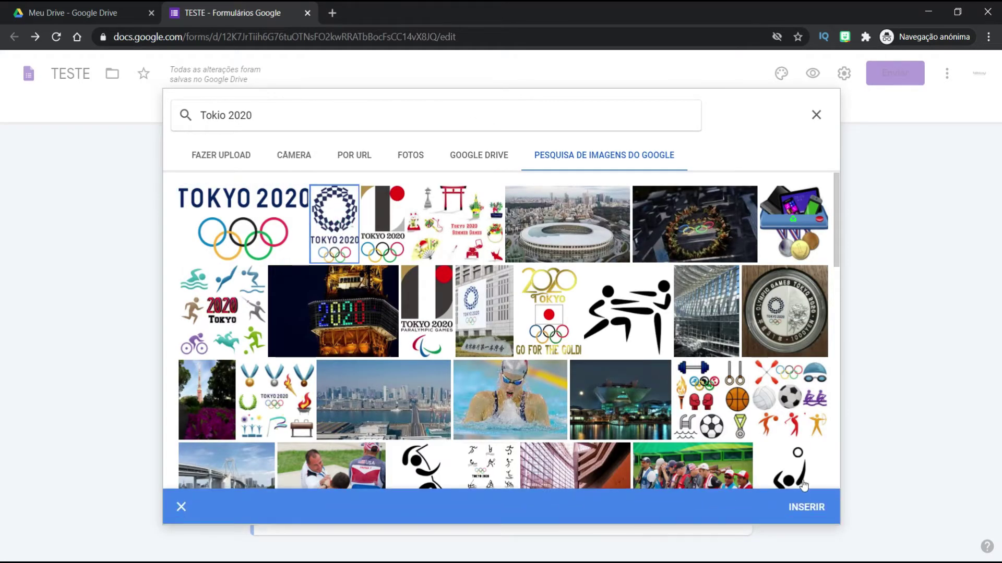
{"action": "left_click", "coordinate": [804, 503]}
Shrink the Tokyo 2020 image to about half its size and align it to the centre of the question
{"action": "scroll", "coordinate": [657, 427], "scroll_direction": "down", "scroll_amount": 6}
{"action": "left_click", "coordinate": [458, 358]}
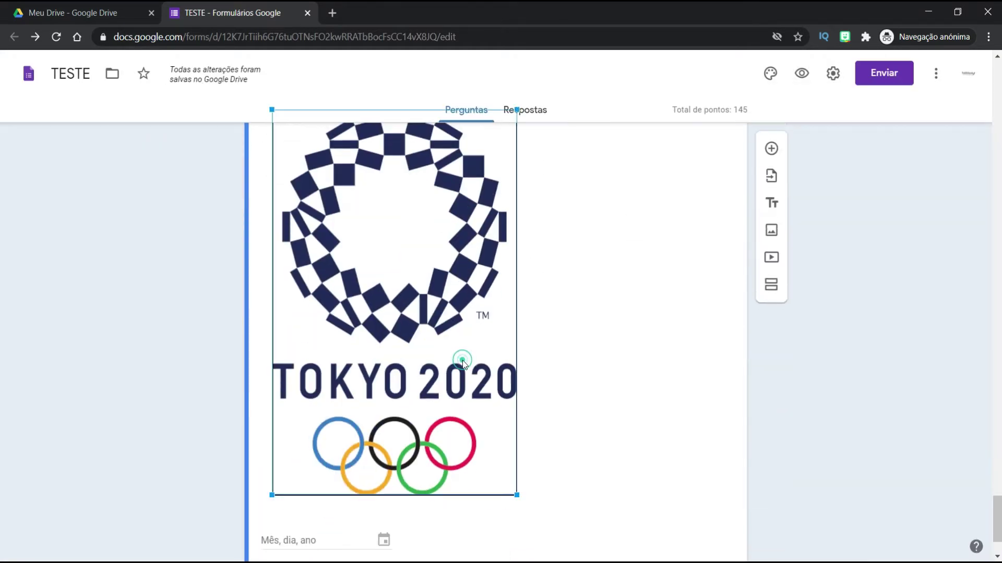
{"action": "left_click_drag", "start_coordinate": [517, 497], "coordinate": [377, 250]}
{"action": "scroll", "coordinate": [472, 358], "scroll_direction": "up", "scroll_amount": 1}
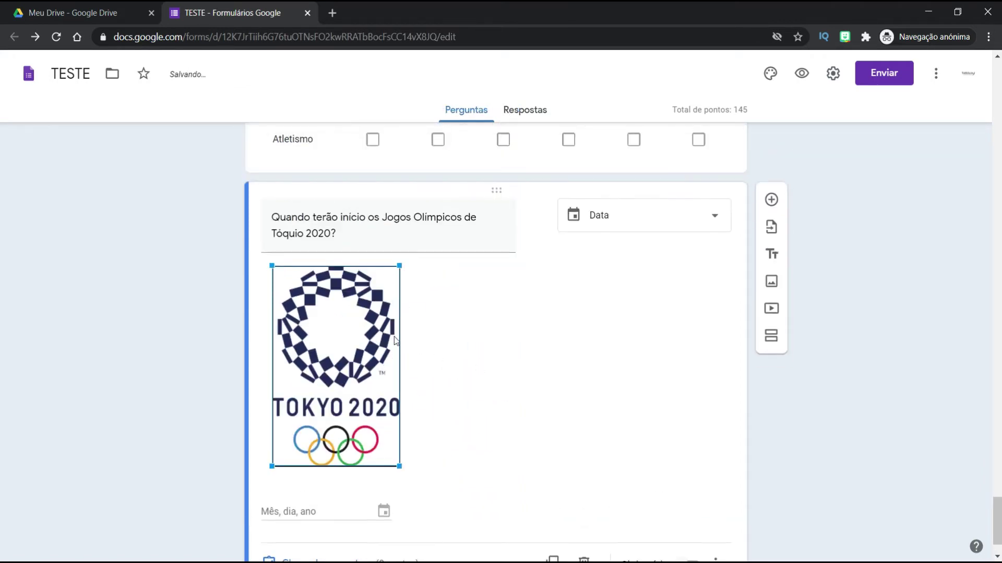
{"action": "left_click", "coordinate": [555, 366]}
{"action": "left_click", "coordinate": [274, 276]}
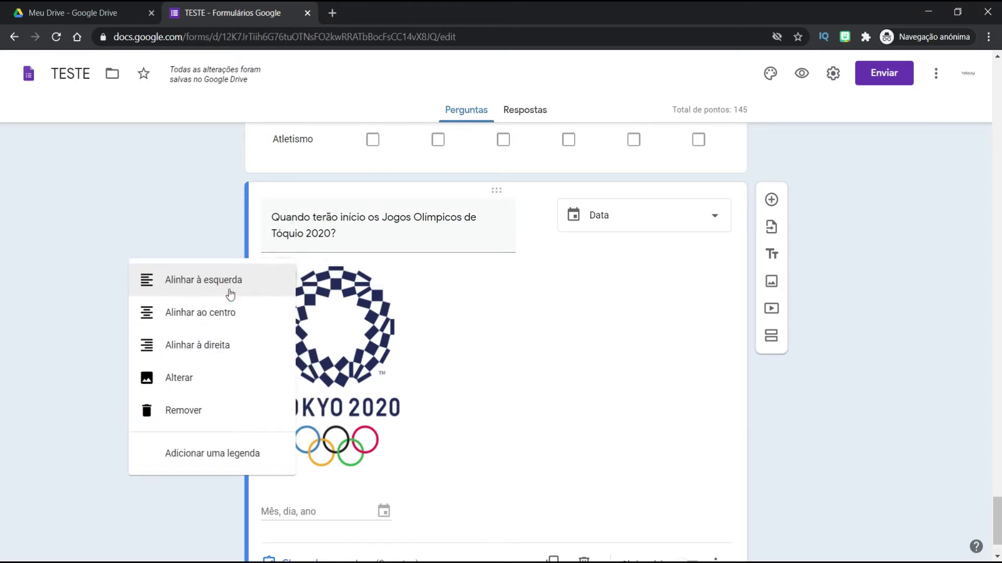
{"action": "left_click", "coordinate": [199, 314]}
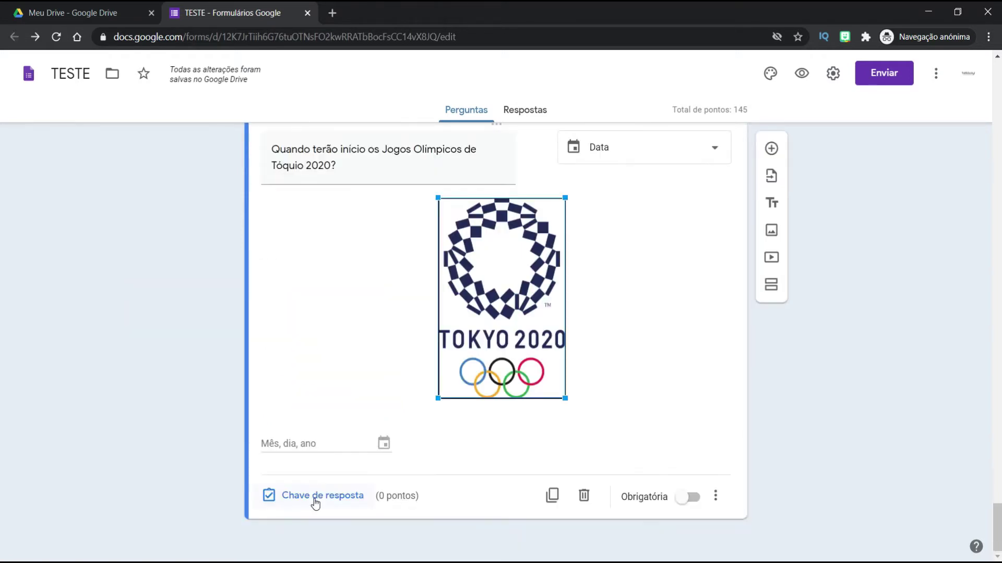
Give the Tóquio 2020 question 10 points without answer feedback and make it required
{"action": "left_click", "coordinate": [314, 499]}
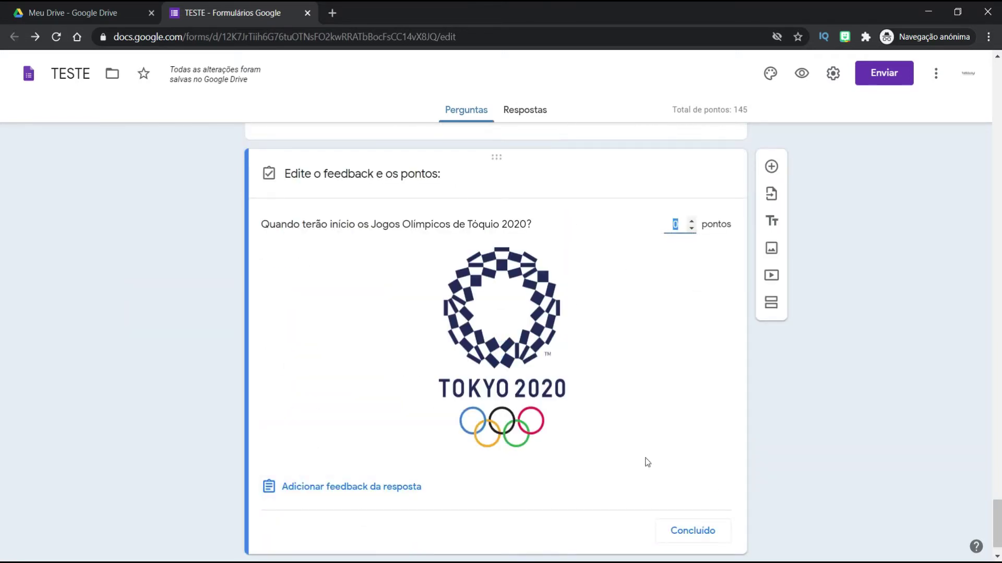
{"action": "type", "text": "10"}
{"action": "left_click", "coordinate": [381, 487]}
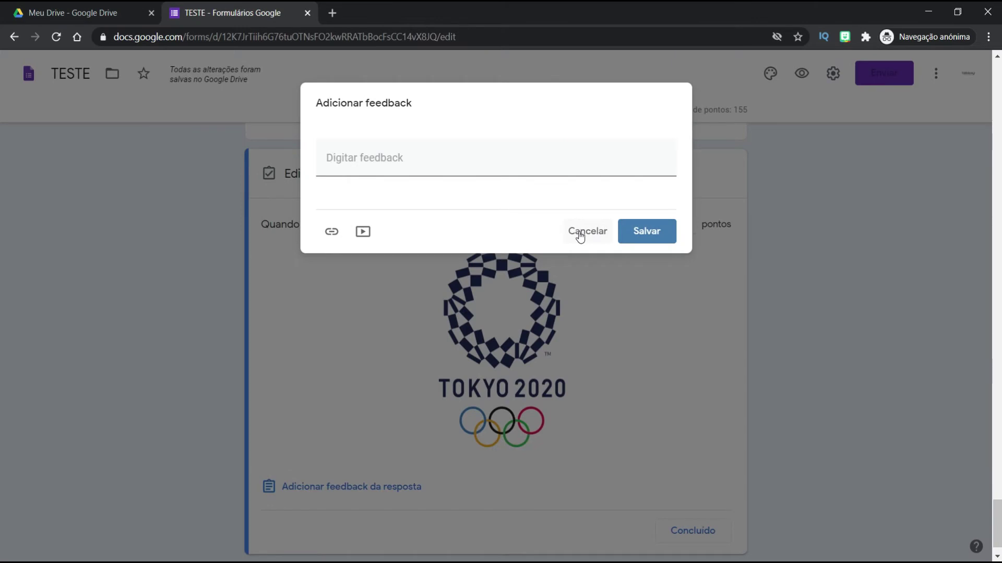
{"action": "left_click", "coordinate": [581, 237]}
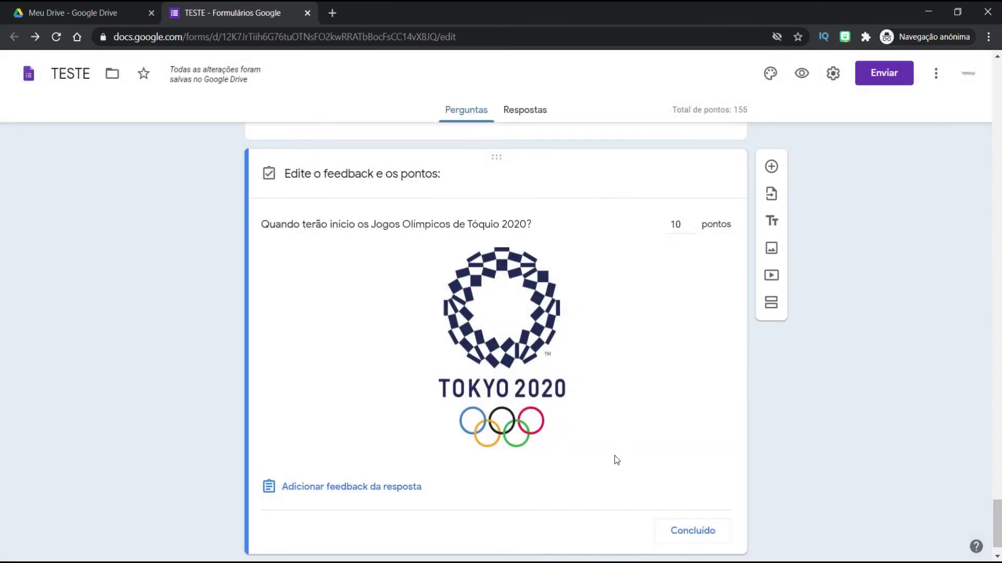
{"action": "left_click", "coordinate": [691, 531]}
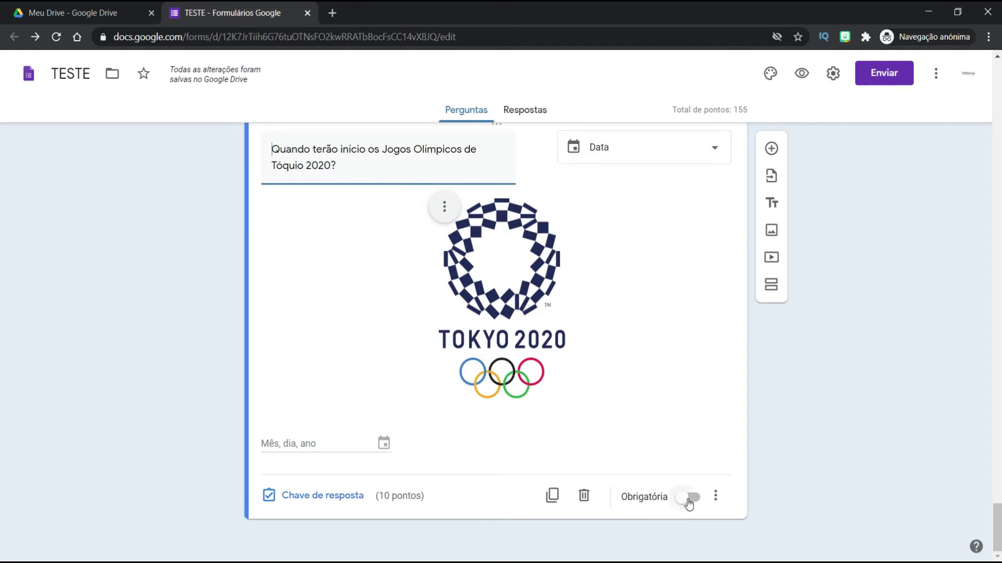
{"action": "left_click", "coordinate": [687, 498]}
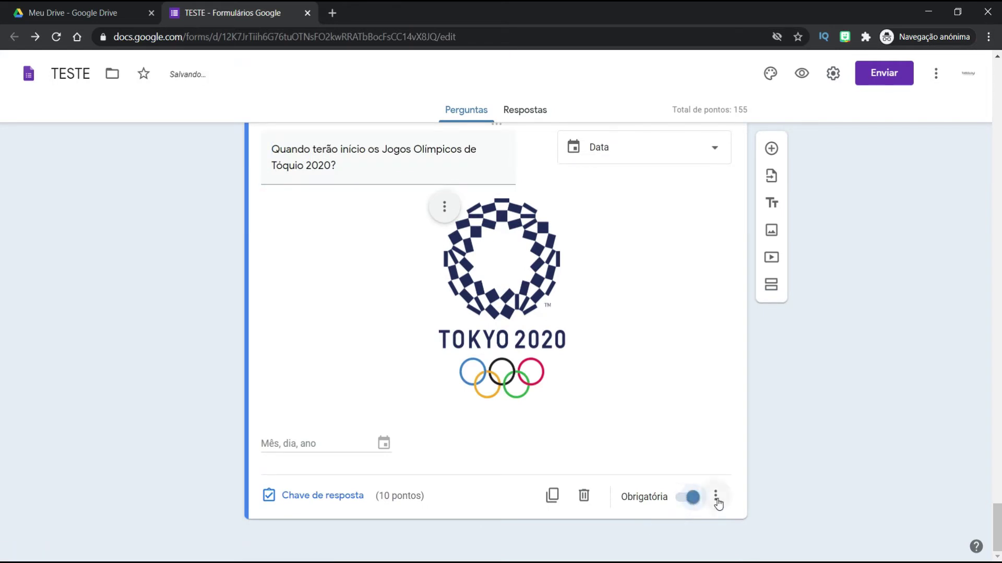
Try including the time in the date question, remove it again, and review the remaining display options
{"action": "left_click", "coordinate": [717, 499]}
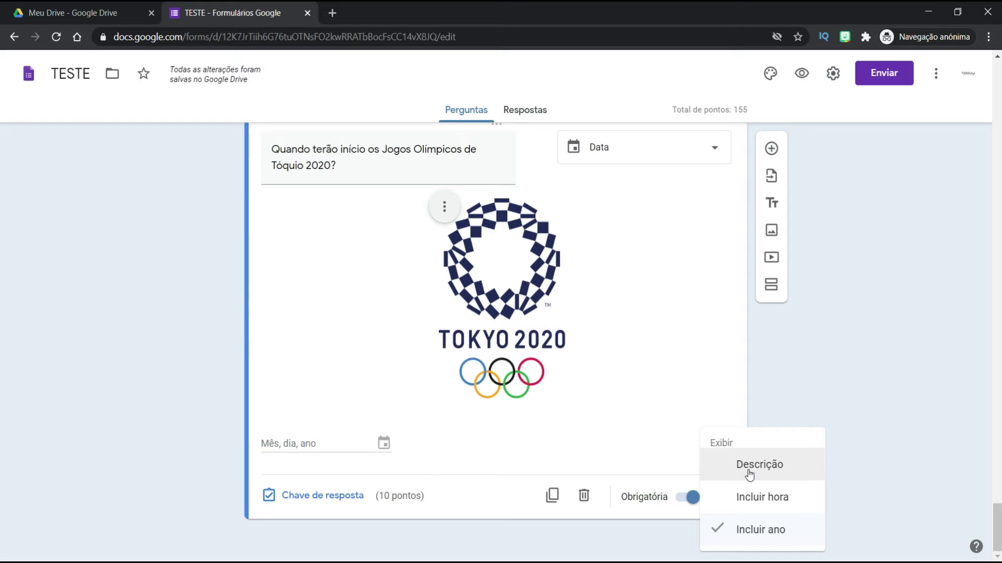
{"action": "left_click", "coordinate": [755, 508]}
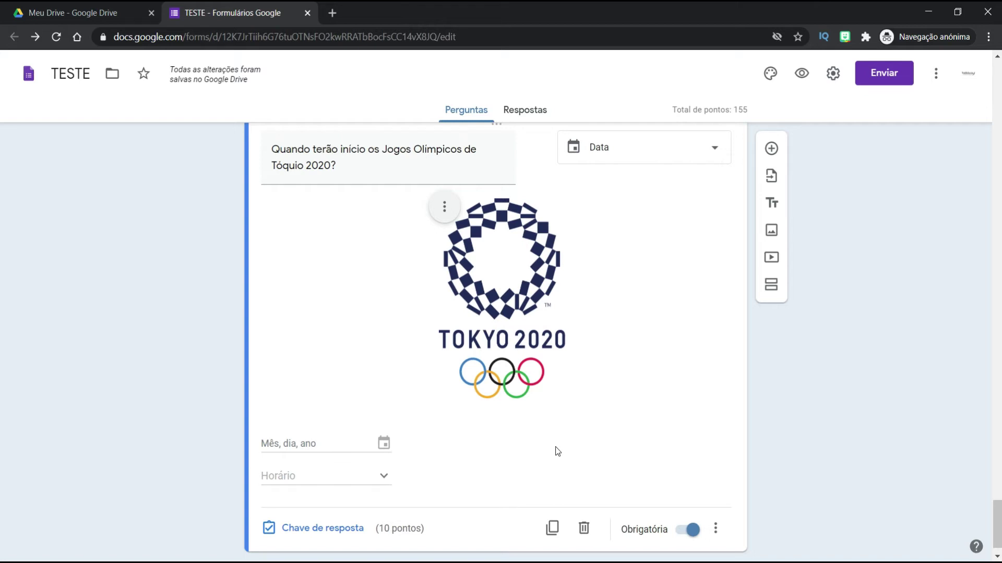
{"action": "left_click", "coordinate": [716, 529]}
{"action": "left_click", "coordinate": [721, 502]}
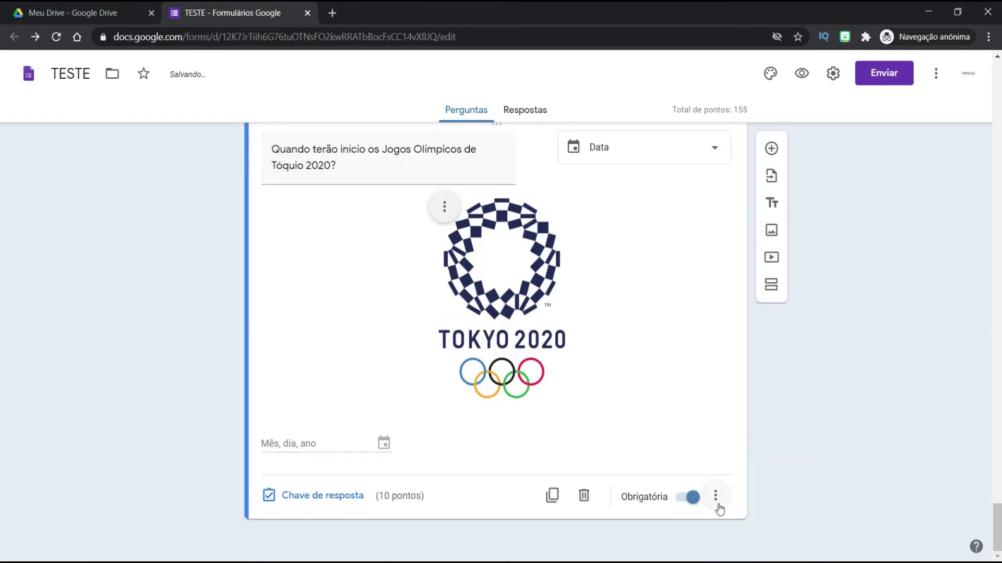
{"action": "left_click", "coordinate": [715, 495]}
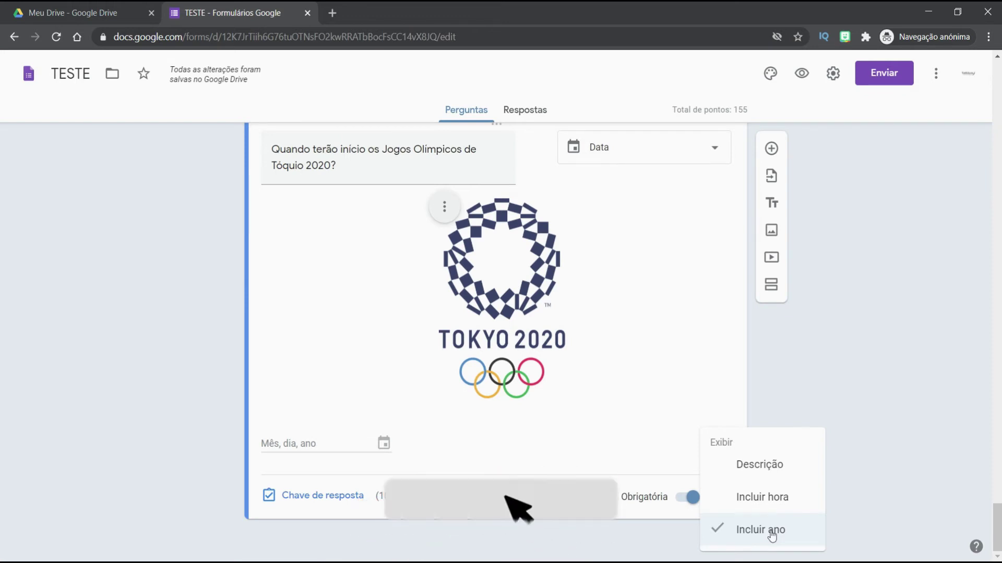
{"action": "left_click", "coordinate": [877, 512]}
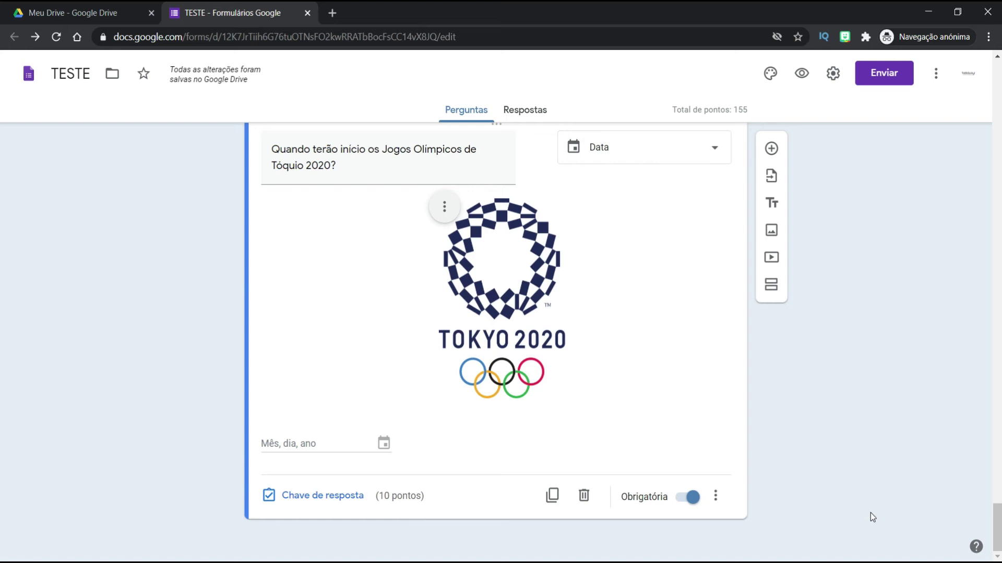
Preview the form as a respondent and look through its questions down to the Tóquio 2020 date question
{"action": "left_click", "coordinate": [801, 78]}
{"action": "scroll", "coordinate": [832, 280], "scroll_direction": "down", "scroll_amount": 5}
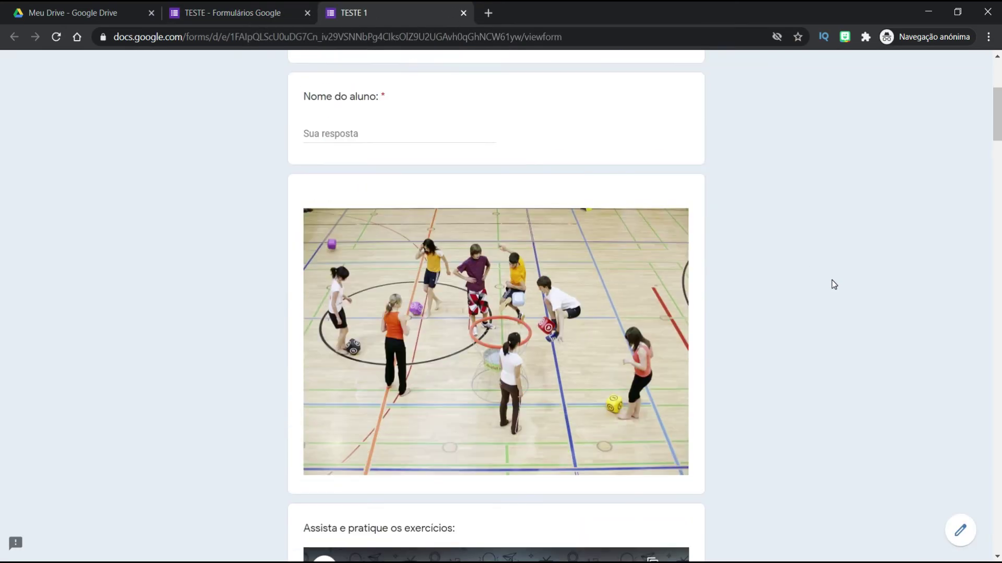
{"action": "scroll", "coordinate": [832, 280], "scroll_direction": "down", "scroll_amount": 16}
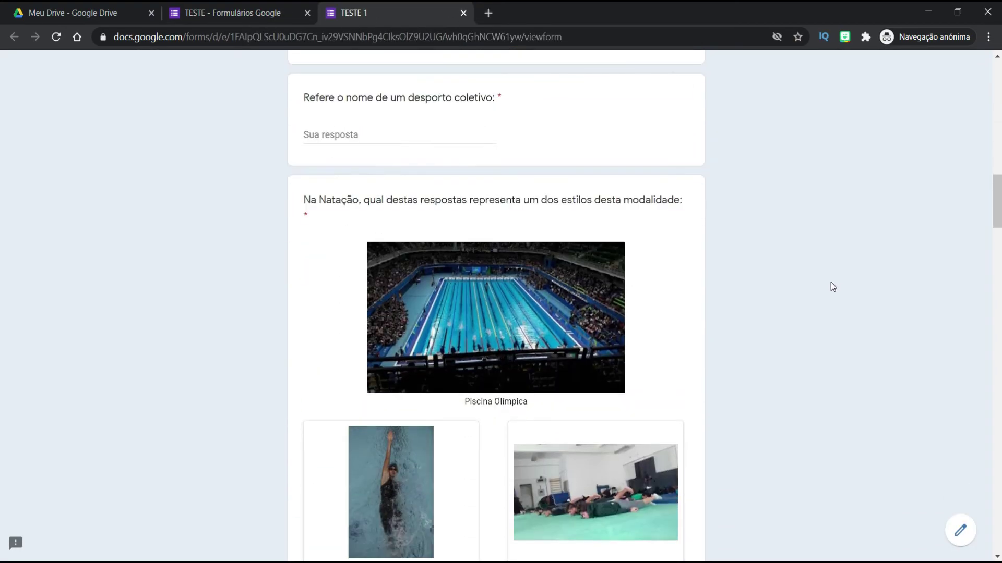
{"action": "scroll", "coordinate": [831, 287], "scroll_direction": "down", "scroll_amount": 18}
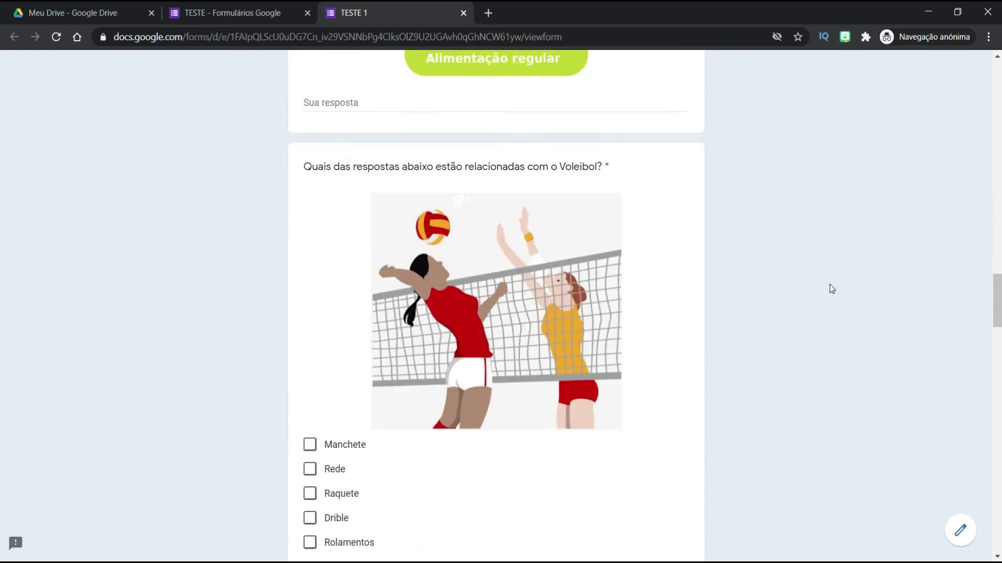
{"action": "scroll", "coordinate": [829, 284], "scroll_direction": "down", "scroll_amount": 20}
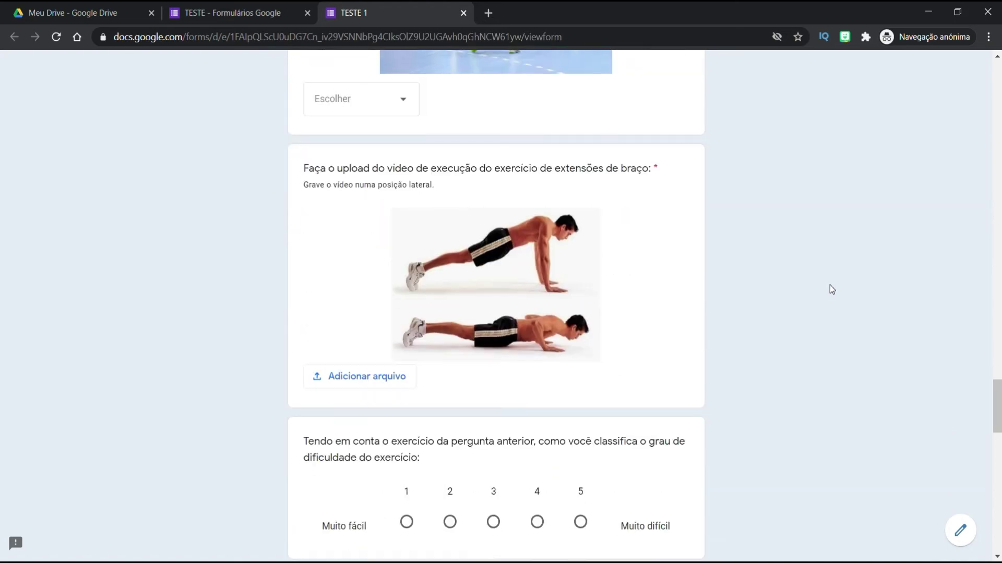
{"action": "scroll", "coordinate": [832, 290], "scroll_direction": "down", "scroll_amount": 18}
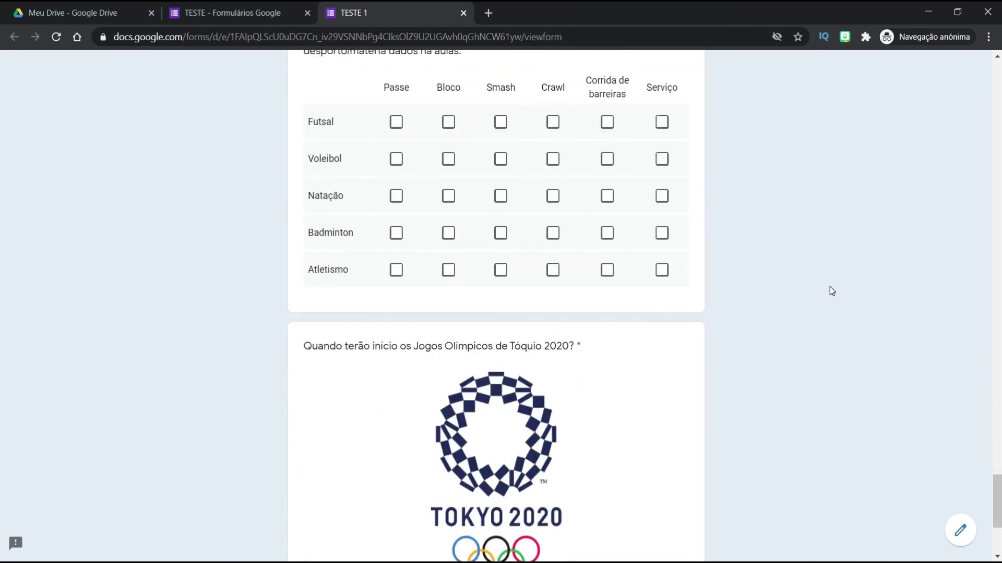
{"action": "scroll", "coordinate": [829, 287], "scroll_direction": "down", "scroll_amount": 4}
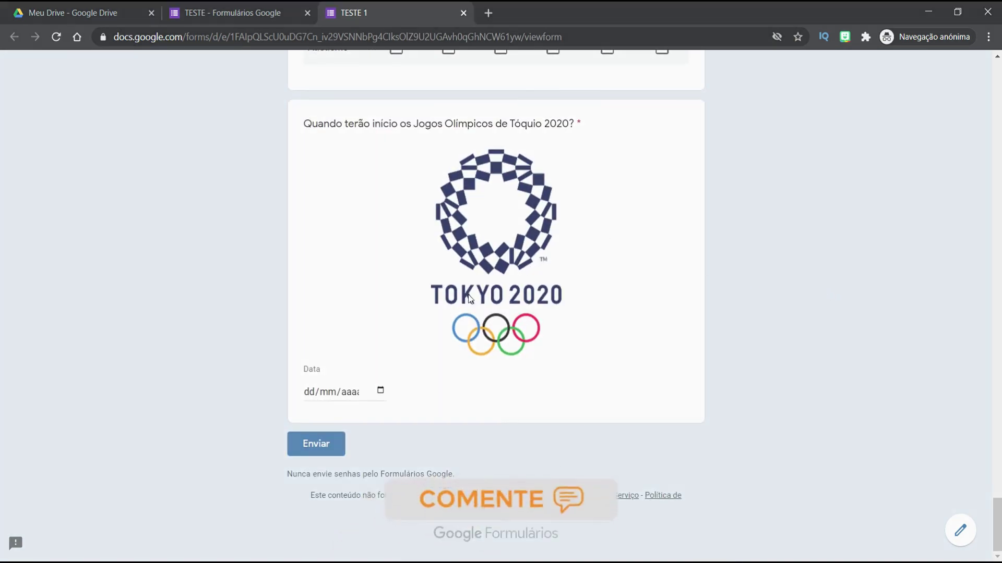
Choose 23/07/2021 as a trial answer to the date question and close the preview without submitting
{"action": "left_click", "coordinate": [380, 391]}
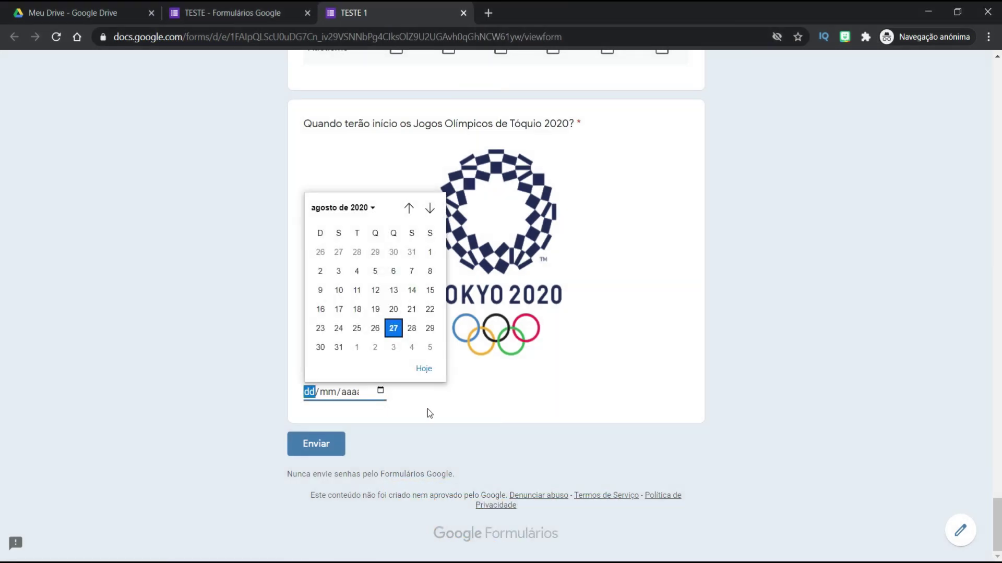
{"action": "left_click", "coordinate": [381, 208]}
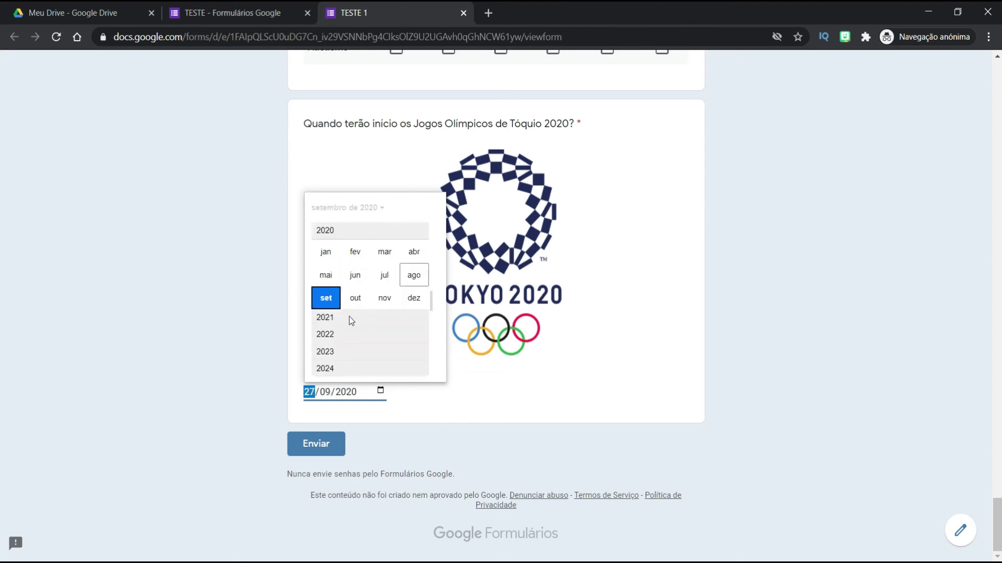
{"action": "left_click", "coordinate": [331, 319]}
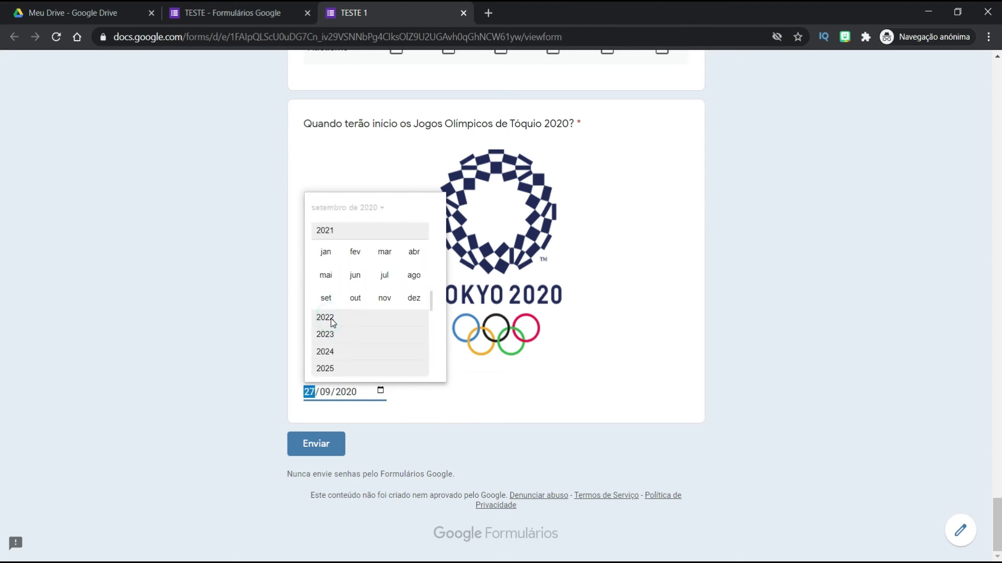
{"action": "left_click", "coordinate": [376, 280]}
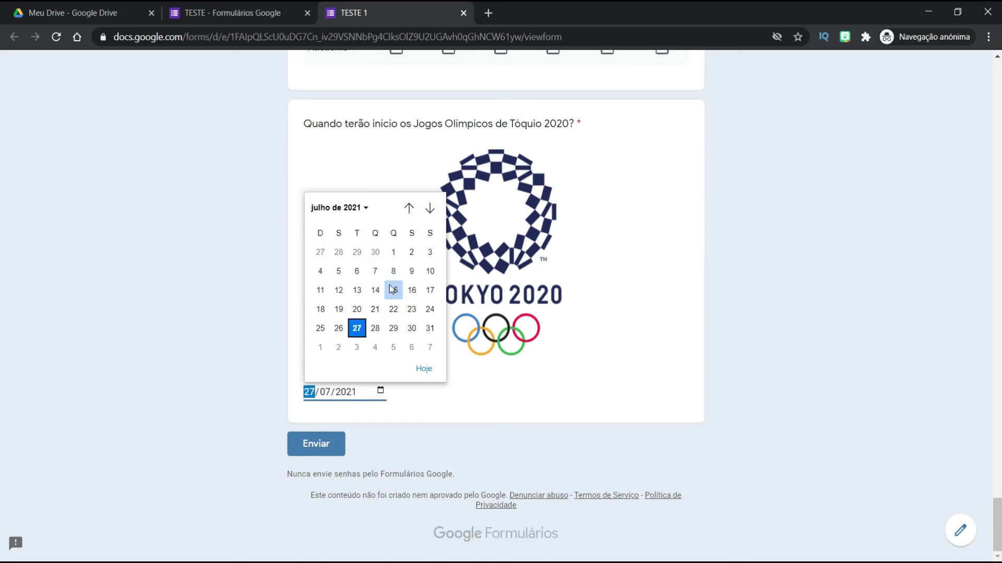
{"action": "left_click", "coordinate": [412, 309]}
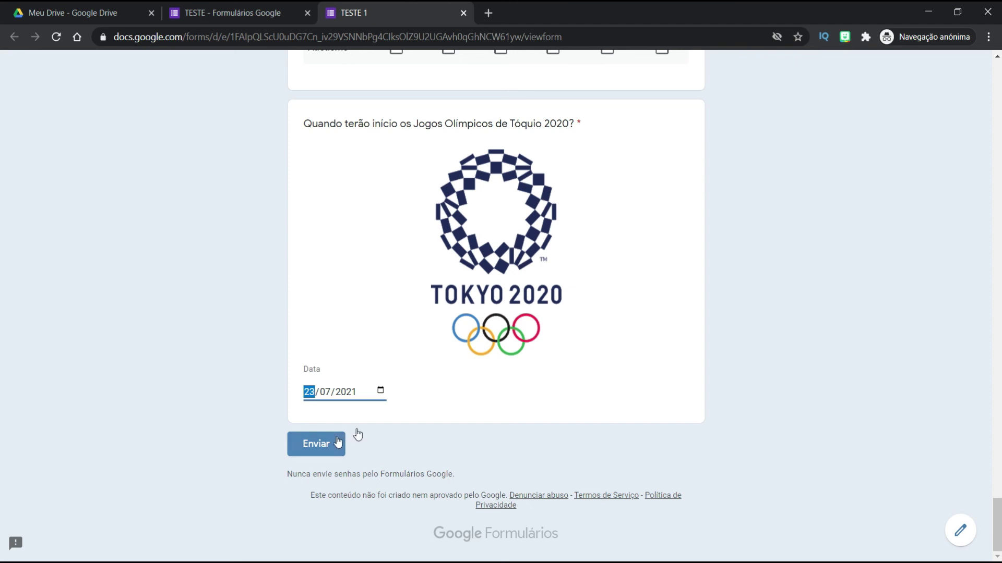
{"action": "left_click", "coordinate": [464, 12]}
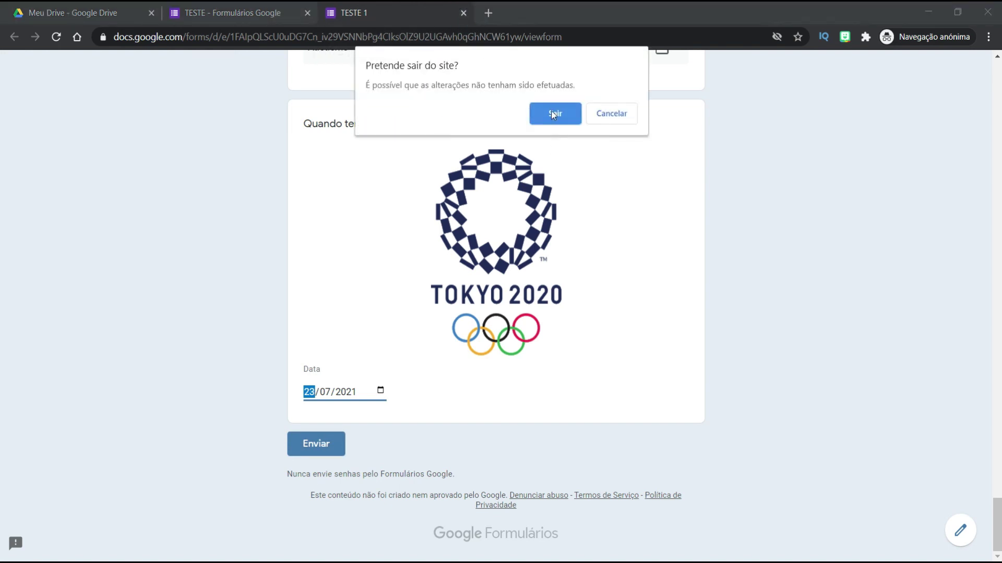
{"action": "left_click", "coordinate": [551, 111]}
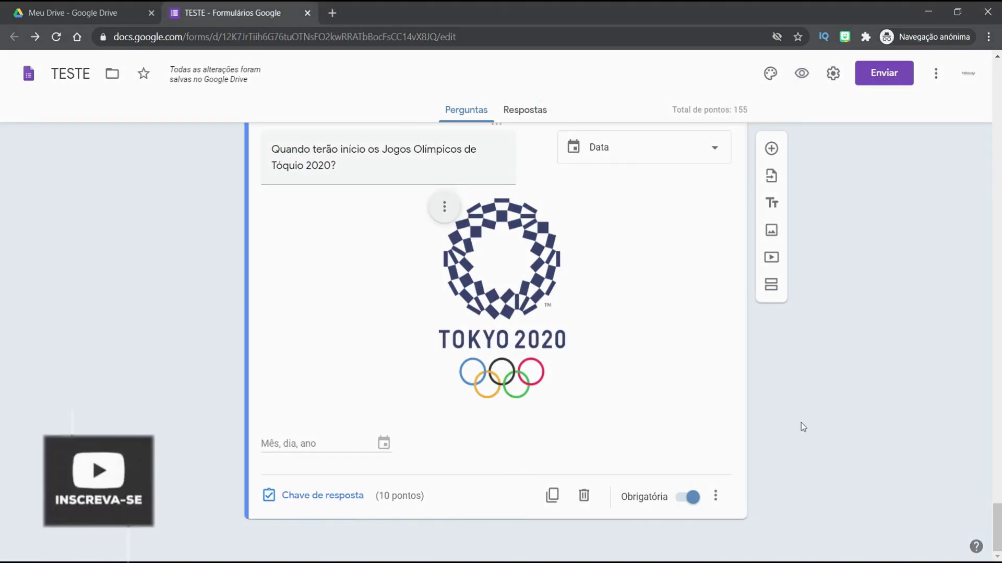